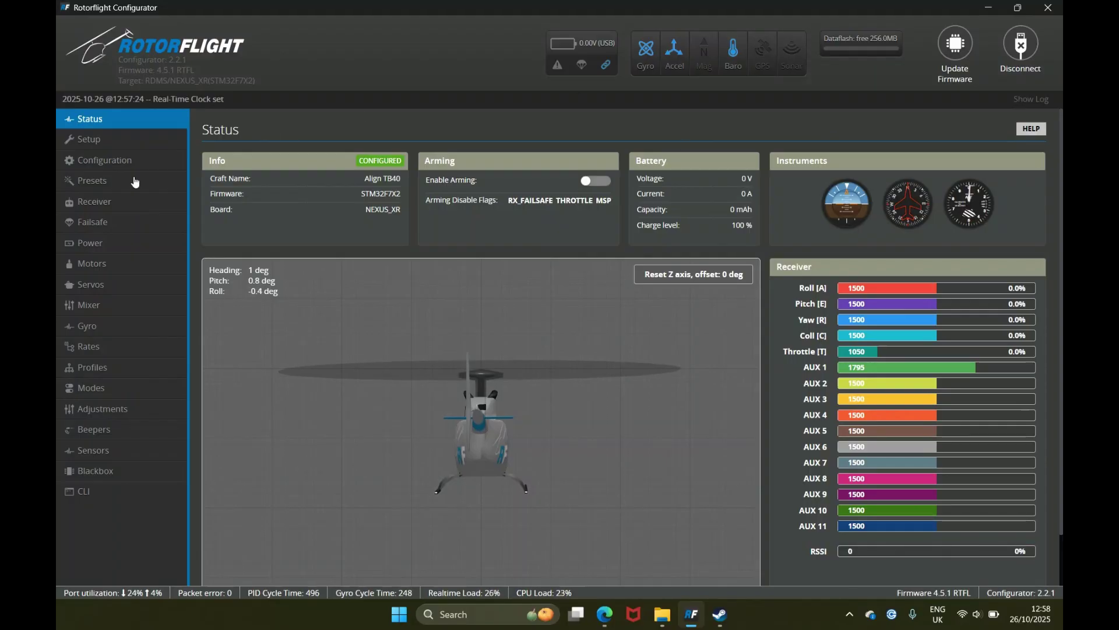
Review the flight controller's configuration, mixer and PID profile settings.
{"action": "left_click", "coordinate": [103, 166]}
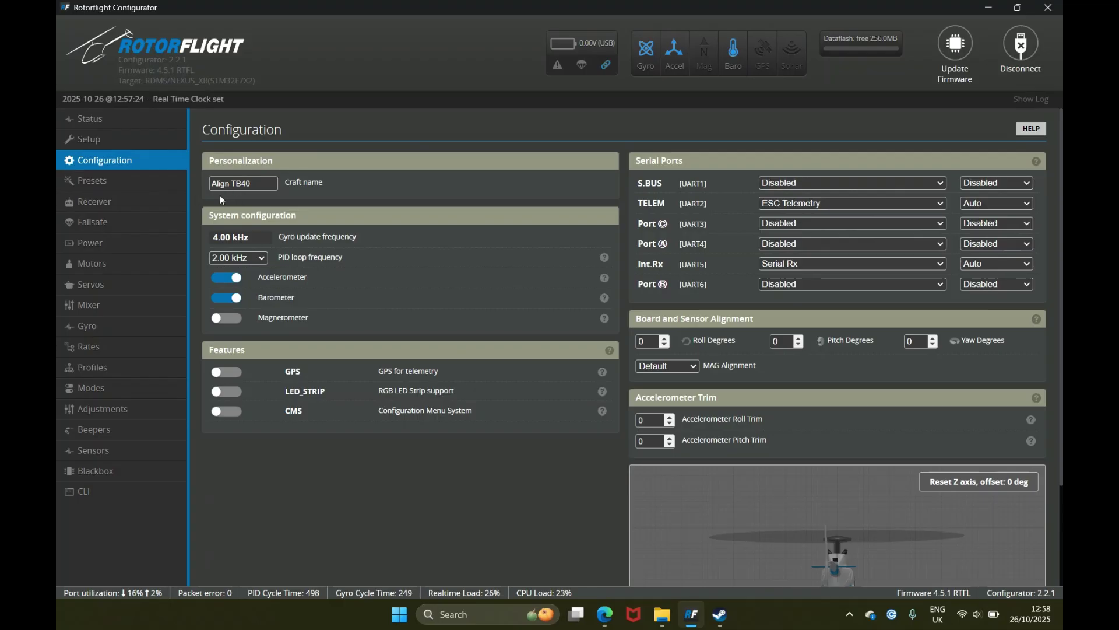
{"action": "left_click", "coordinate": [122, 313]}
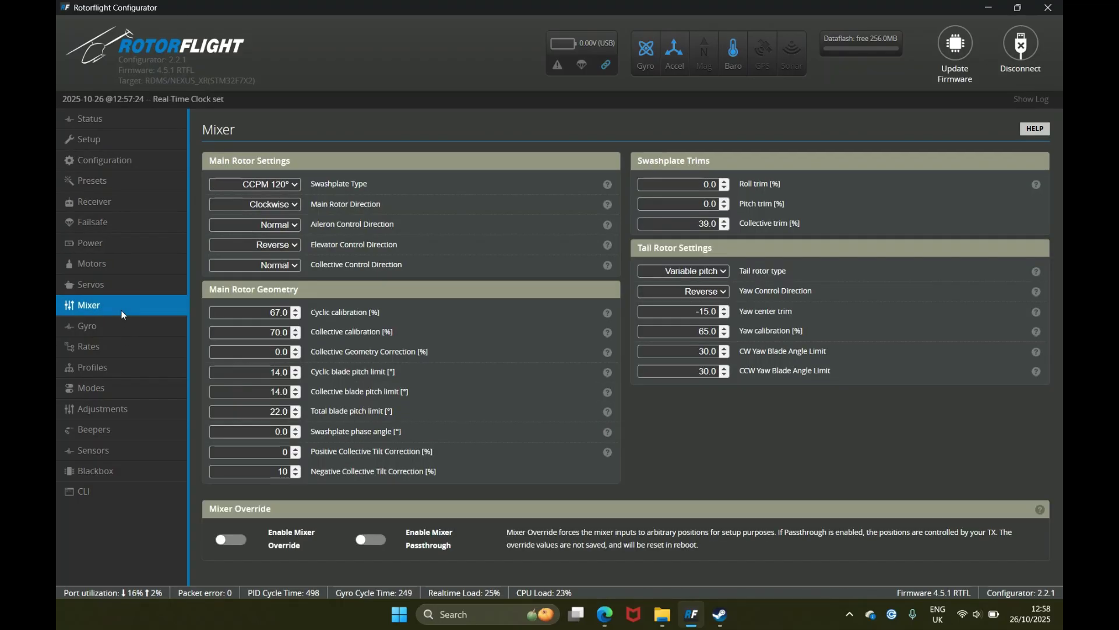
{"action": "left_click", "coordinate": [127, 367]}
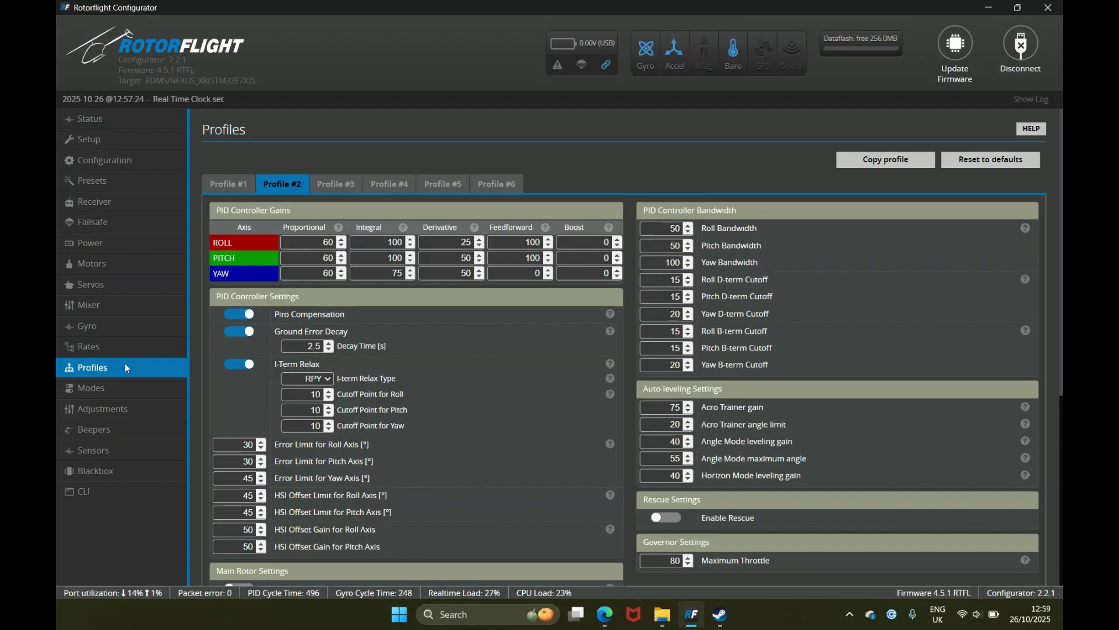
Enter CLI mode and run dump all to output the complete configuration.
{"action": "left_click", "coordinate": [117, 494]}
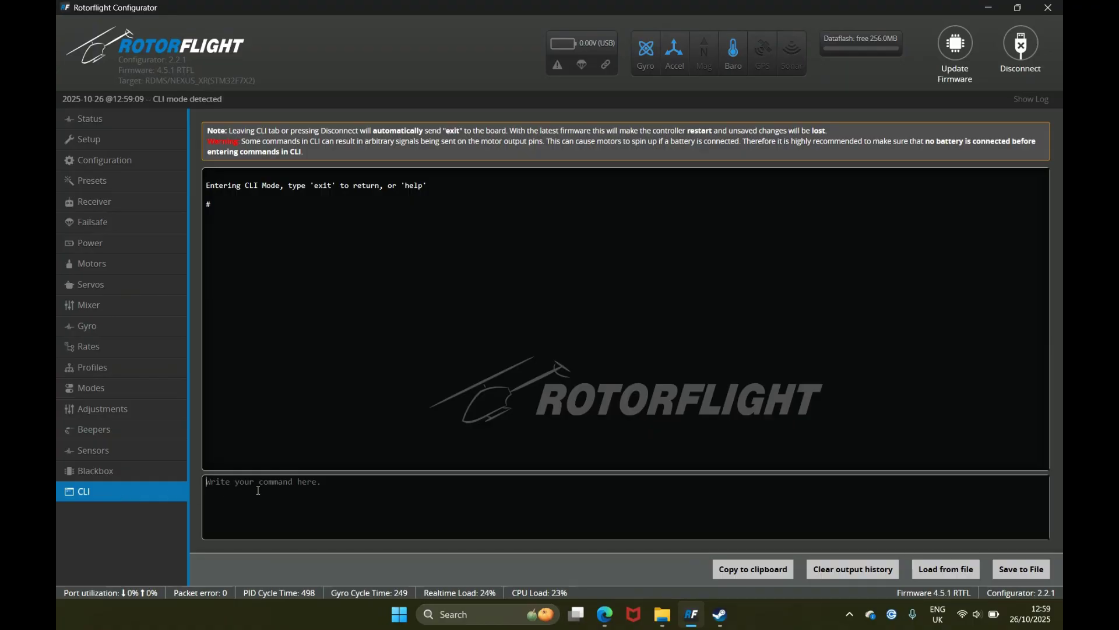
{"action": "type", "text": "dump all"}
{"action": "key", "text": "Return"}
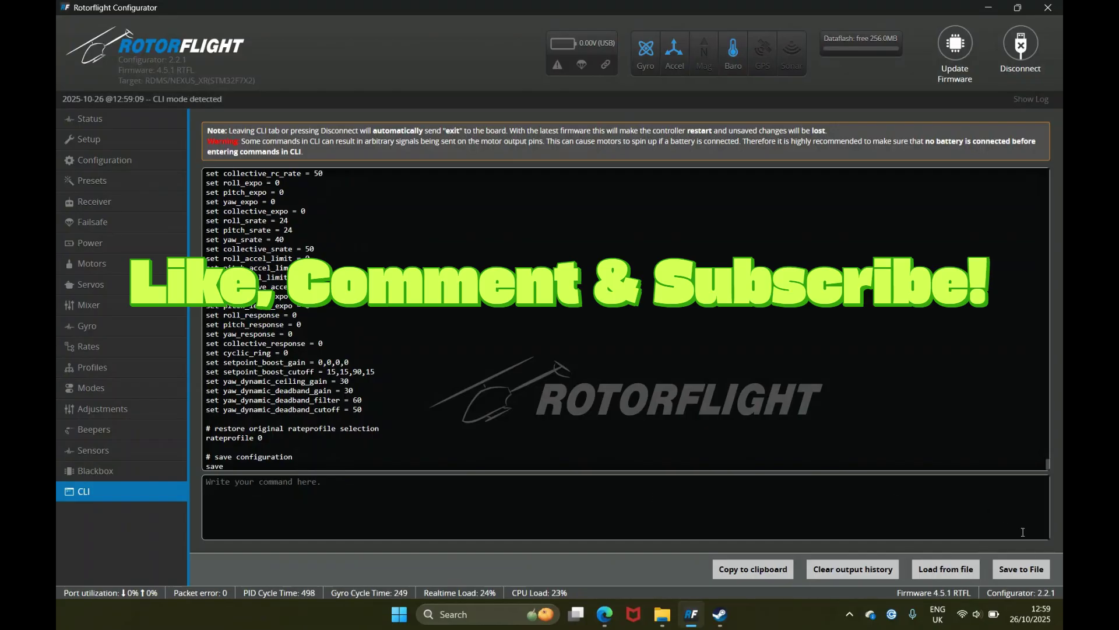
Save the dump output as text file RFBackupTB40 in the Rotorflight Backups folder, basing the name on the RFBackupTrex700x file.
{"action": "left_click", "coordinate": [1026, 572]}
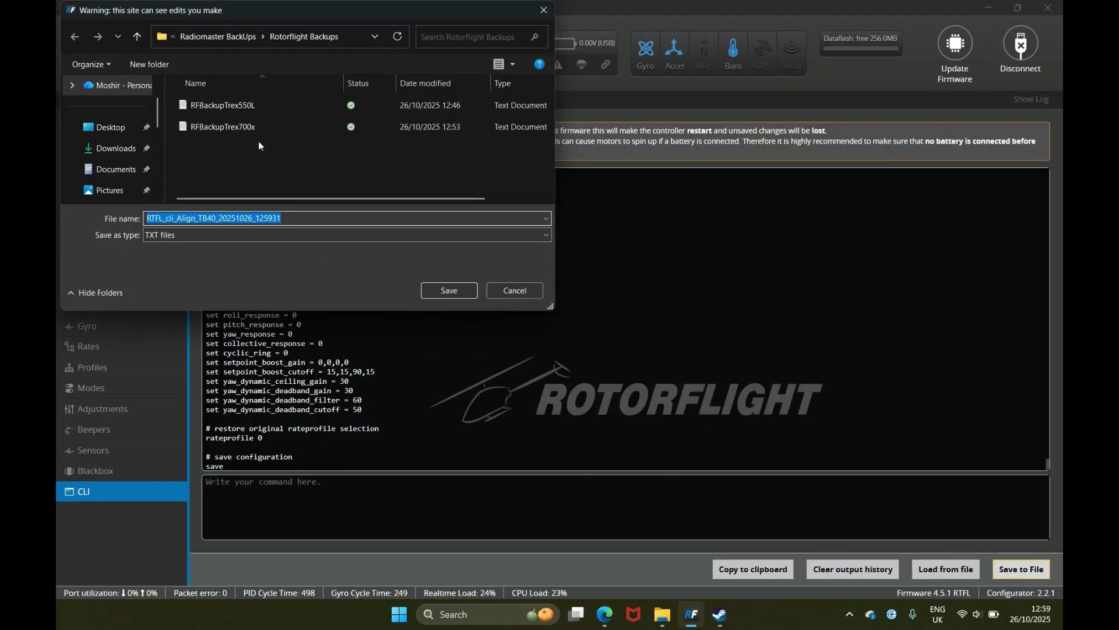
{"action": "left_click", "coordinate": [244, 127]}
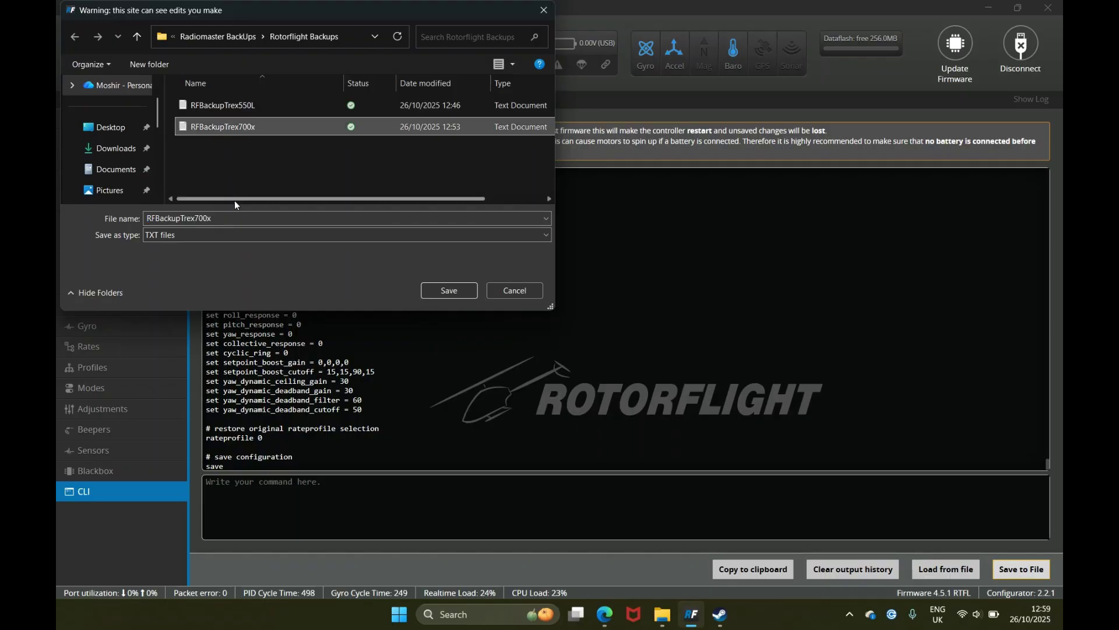
{"action": "left_click", "coordinate": [235, 217]}
{"action": "key", "text": "BackSpace"}
{"action": "key", "text": "BackSpace"}
{"action": "key", "text": "BackSpace"}
{"action": "key", "text": "BackSpace"}
{"action": "key", "text": "BackSpace"}
{"action": "key", "text": "BackSpace"}
{"action": "key", "text": "BackSpace"}
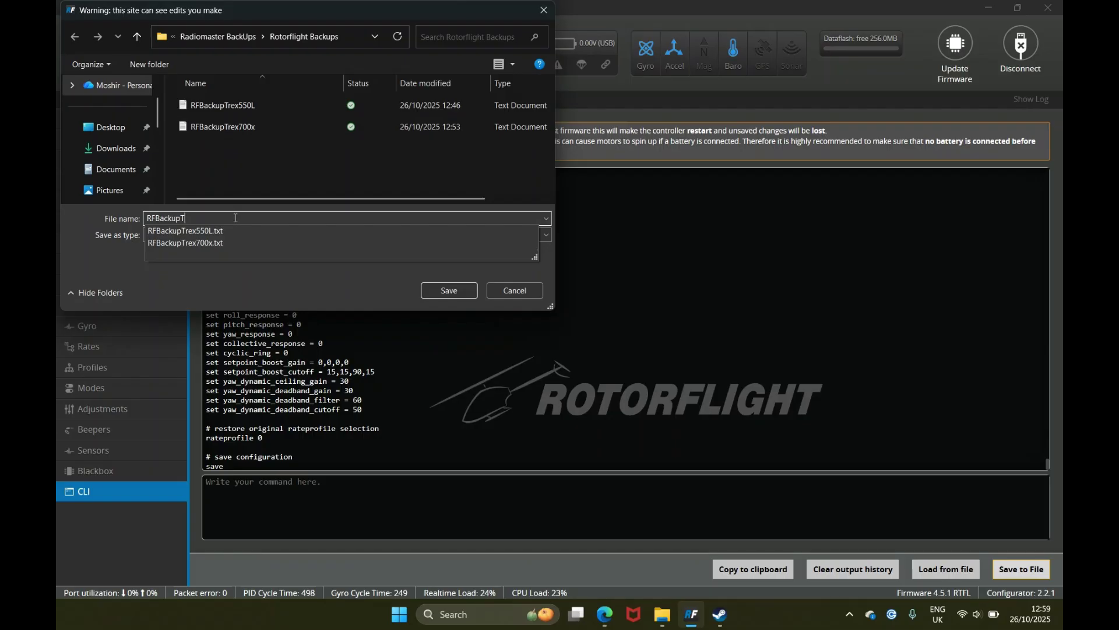
{"action": "type", "text": "B4"}
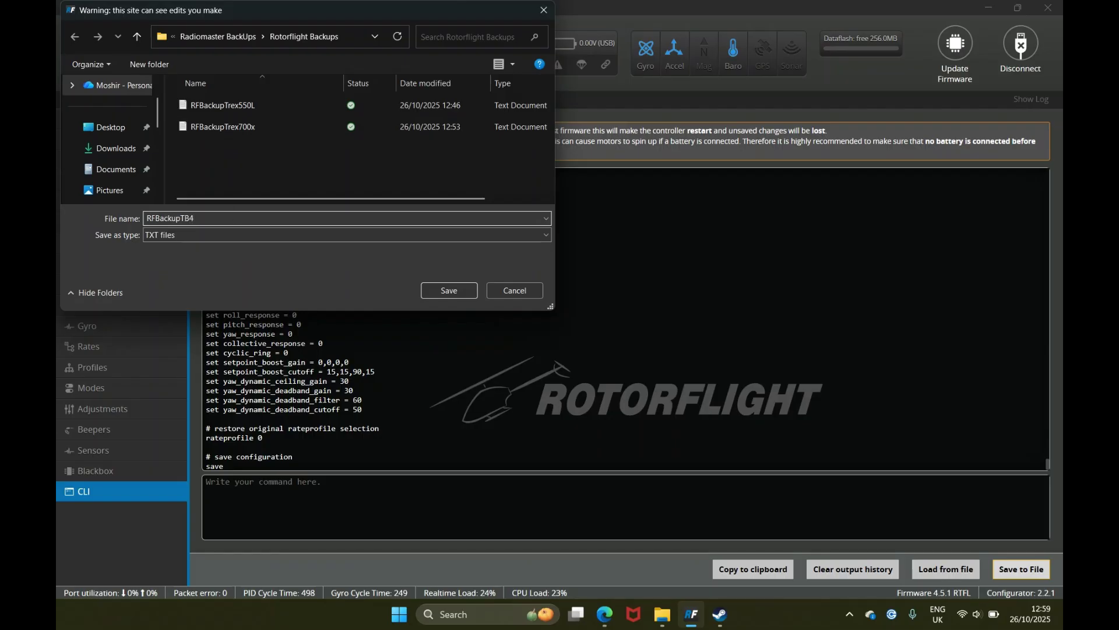
{"action": "type", "text": "0"}
{"action": "left_click", "coordinate": [447, 291]}
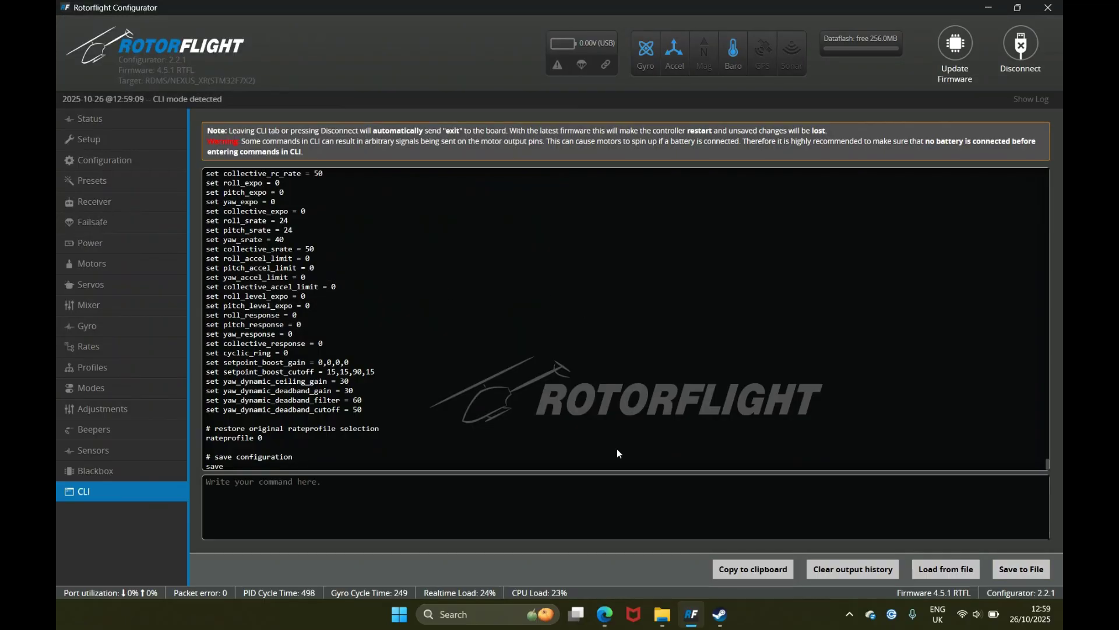
Open RFBackupTB40 from the Rotorflight Backups folder in File Explorer and look over its contents.
{"action": "left_click", "coordinate": [663, 613]}
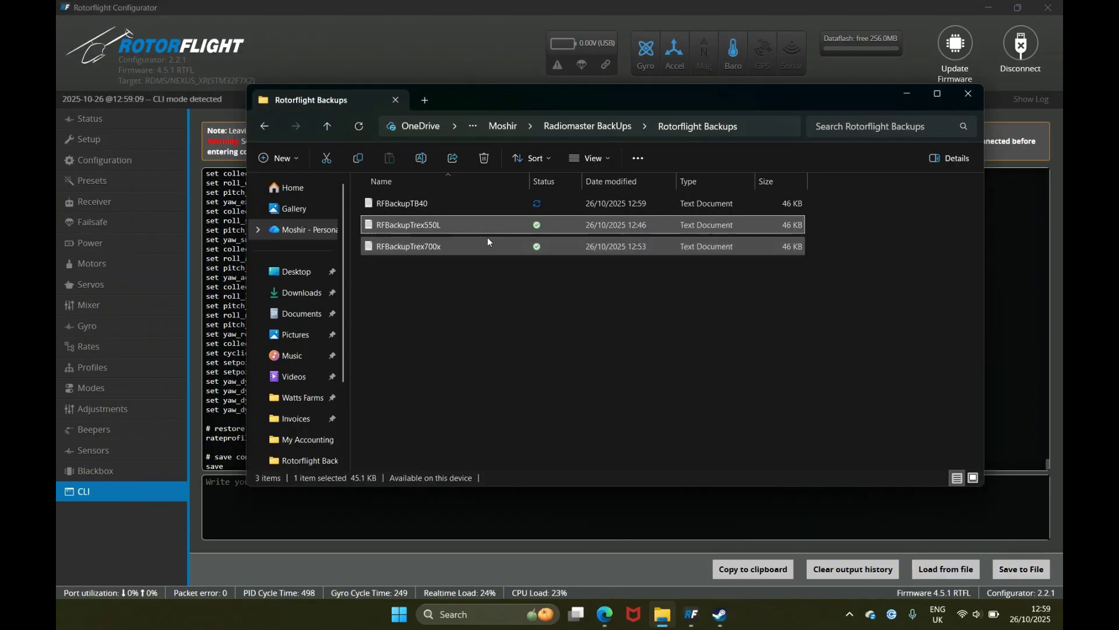
{"action": "double_click", "coordinate": [421, 209]}
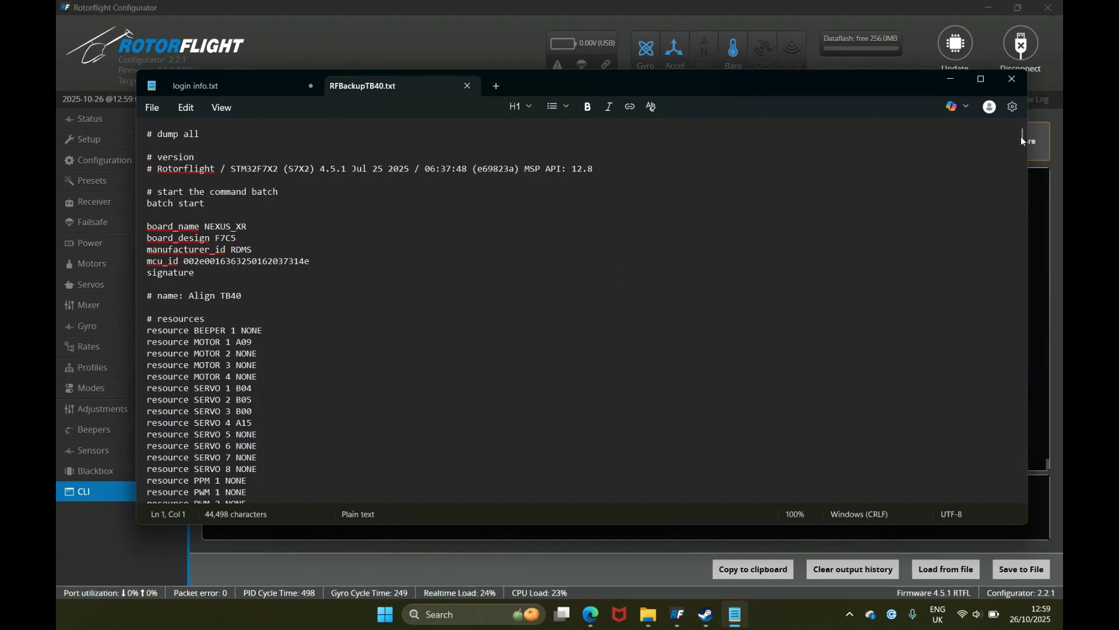
{"action": "scroll", "coordinate": [1023, 140], "scroll_direction": "down", "scroll_amount": 1}
{"action": "mouse_move", "coordinate": [1023, 144]}
{"action": "left_mouse_down"}
{"action": "mouse_move", "coordinate": [999, 306]}
{"action": "mouse_move", "coordinate": [1027, 123]}
{"action": "left_mouse_up"}
Close login info.txt without saving its changes, close RFBackupTB40.txt, and minimize the backups folder window.
{"action": "left_click", "coordinate": [311, 85]}
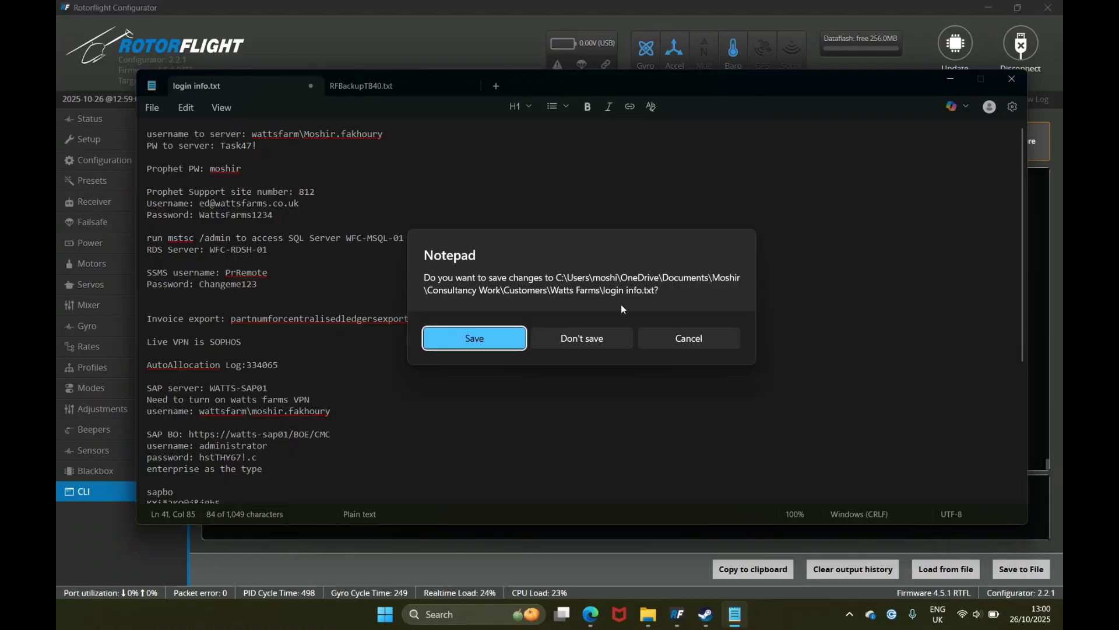
{"action": "left_click", "coordinate": [582, 338]}
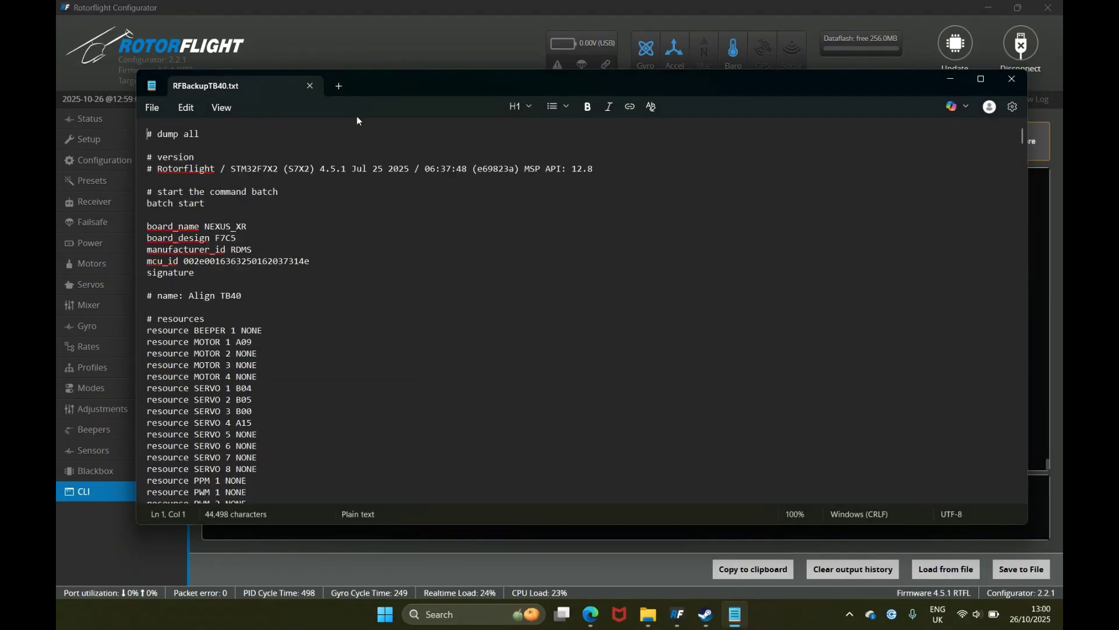
{"action": "left_click", "coordinate": [309, 85]}
{"action": "left_click", "coordinate": [687, 275]}
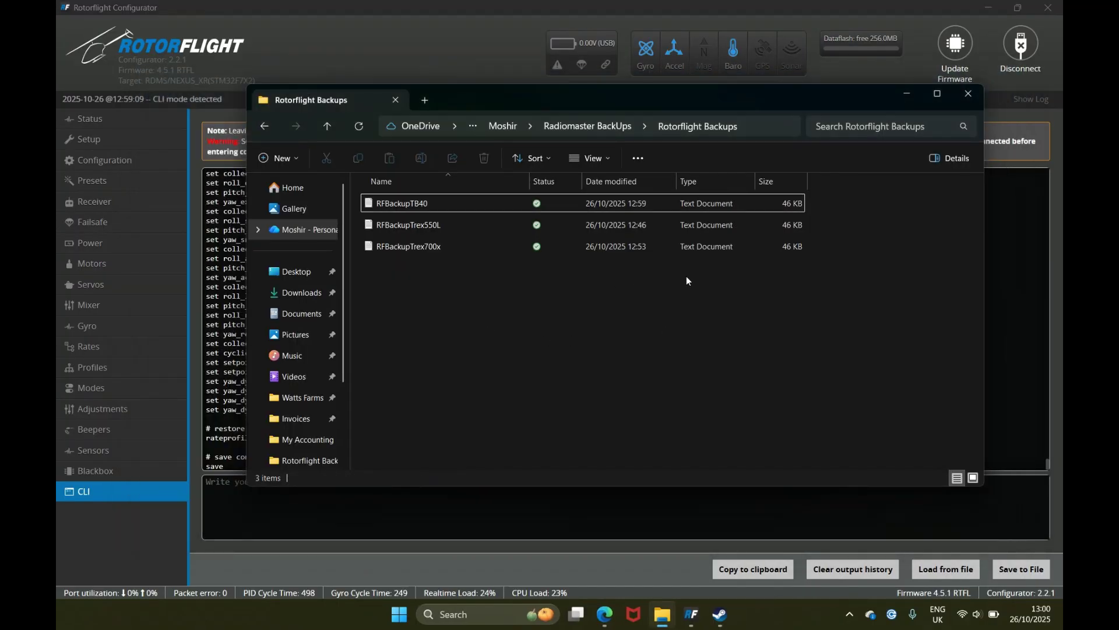
{"action": "left_click", "coordinate": [908, 94]}
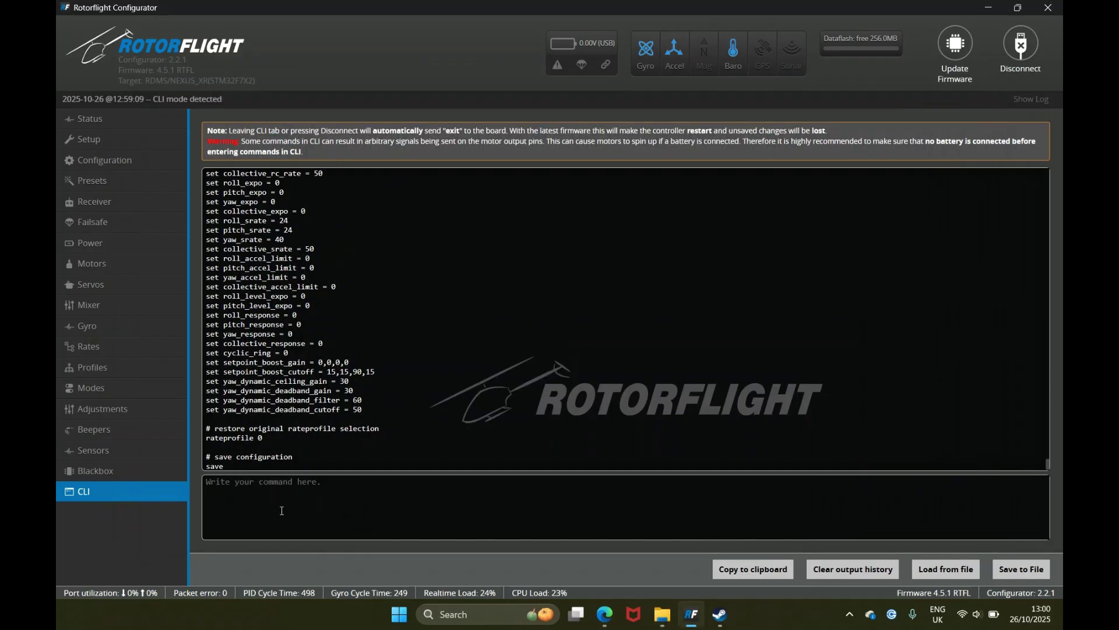
Leave CLI mode without saving changes by running the exit command.
{"action": "left_click", "coordinate": [144, 253]}
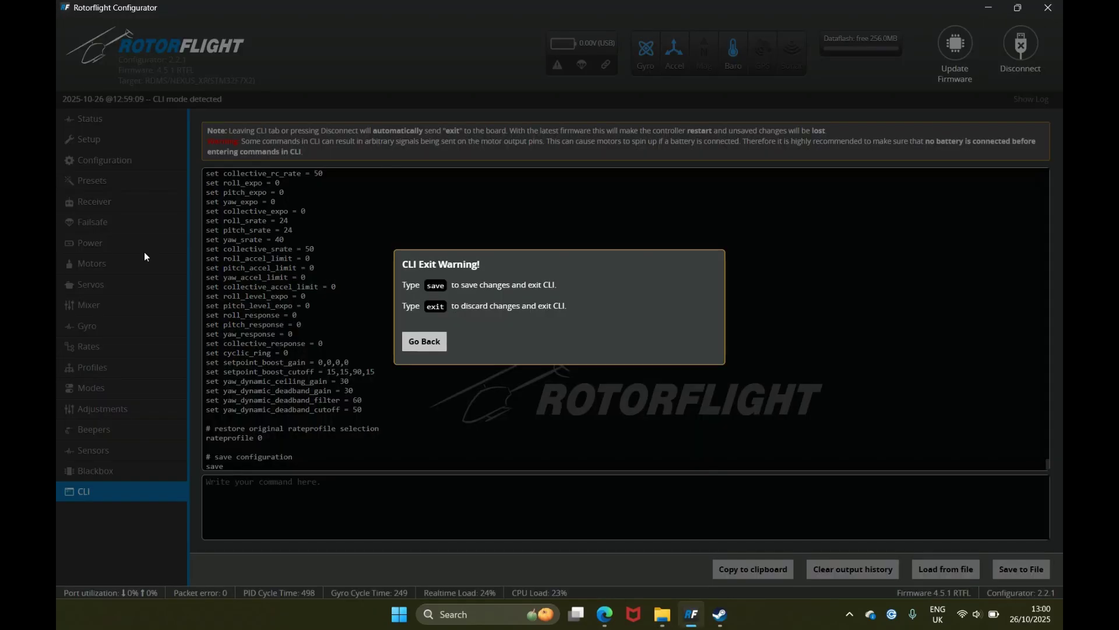
{"action": "left_click", "coordinate": [440, 344]}
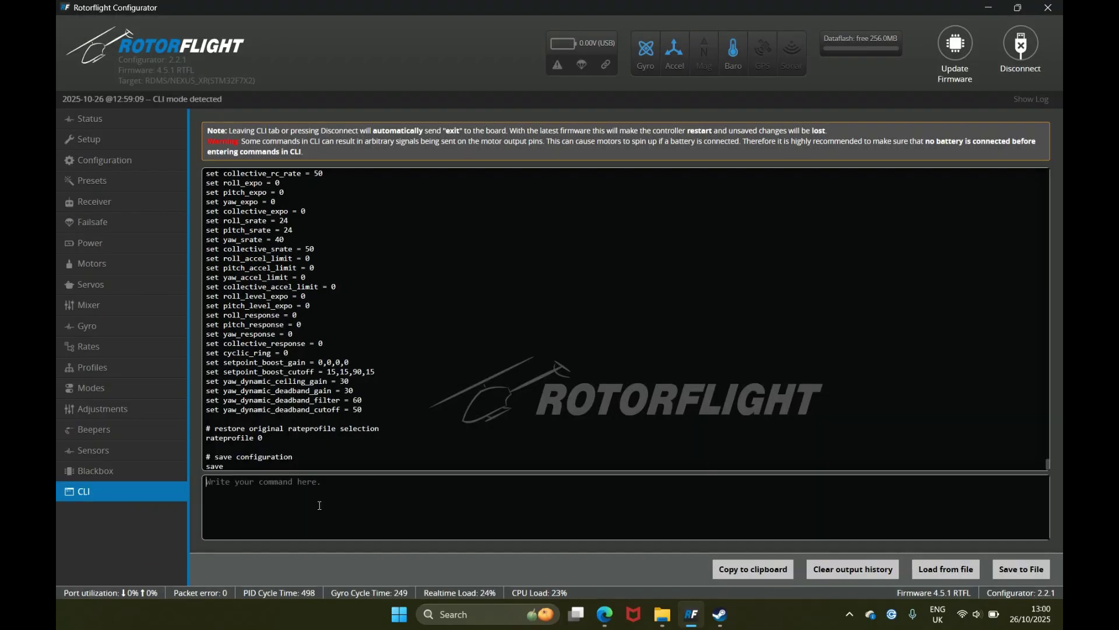
{"action": "type", "text": "exit"}
{"action": "key", "text": "Return"}
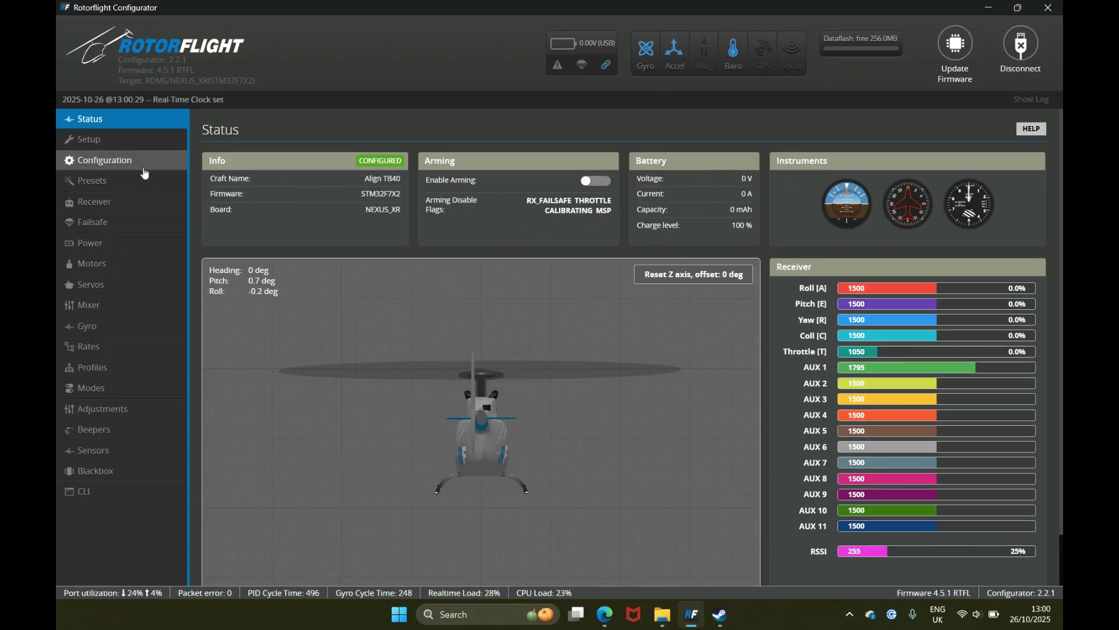
Set the roll and pitch feedforward gains of Profile #2 to 150 and save the profile.
{"action": "left_click", "coordinate": [129, 378]}
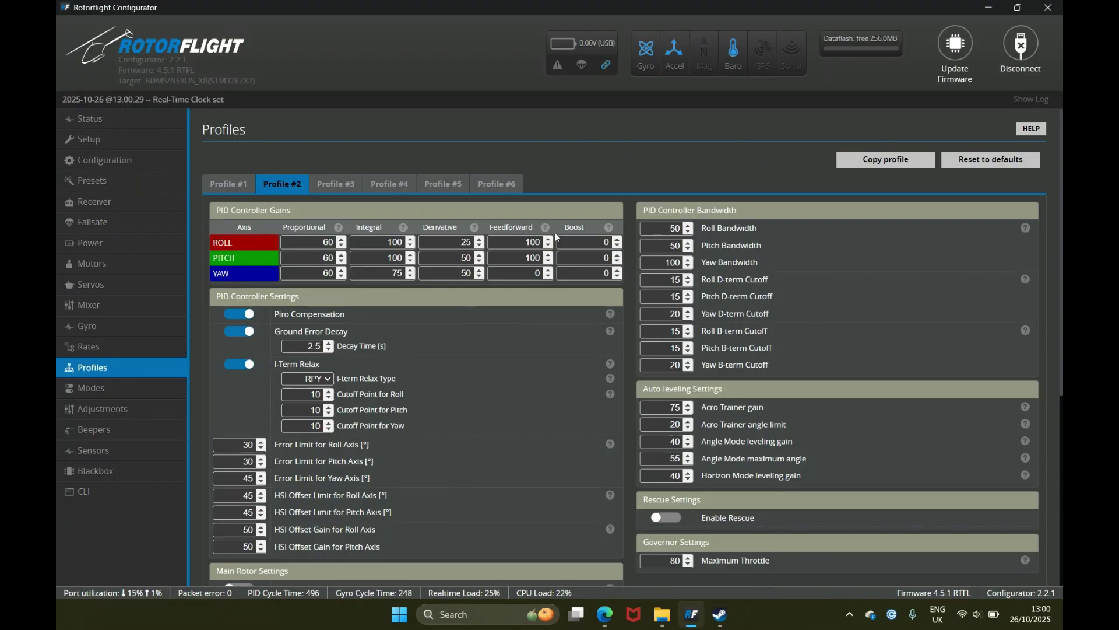
{"action": "left_click_drag", "start_coordinate": [522, 245], "coordinate": [551, 241]}
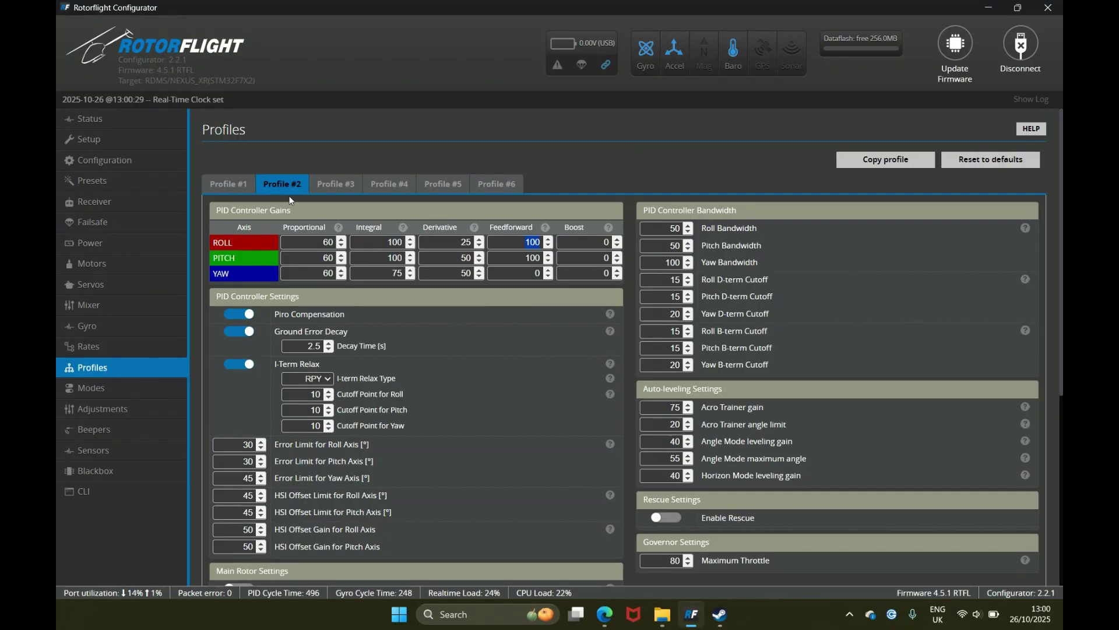
{"action": "type", "text": "150"}
{"action": "left_click_drag", "start_coordinate": [522, 260], "coordinate": [548, 257]}
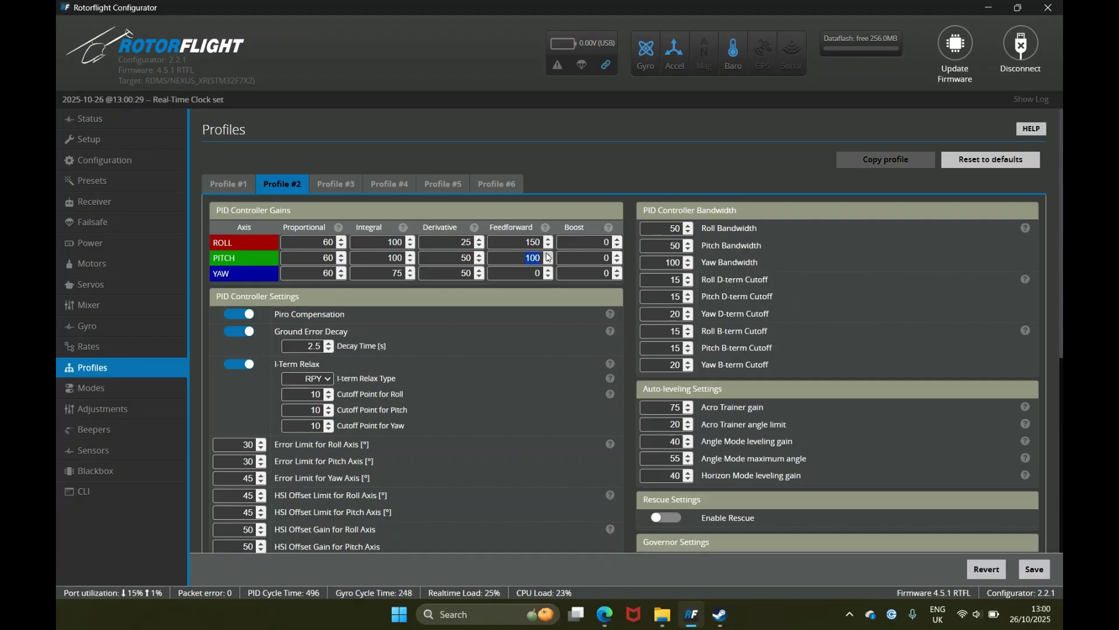
{"action": "type", "text": "150"}
{"action": "left_click", "coordinate": [1041, 573]}
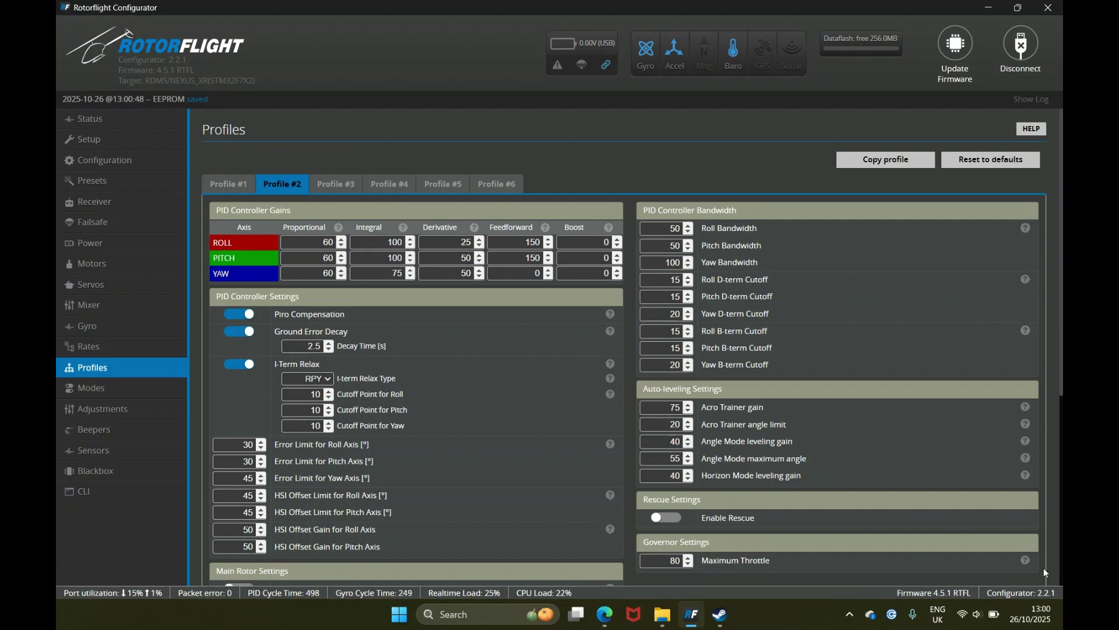
Restore the configuration by loading RFBackupTB40 in the CLI and executing its commands, and check the Profile #2 feedforward gains.
{"action": "left_click", "coordinate": [101, 492]}
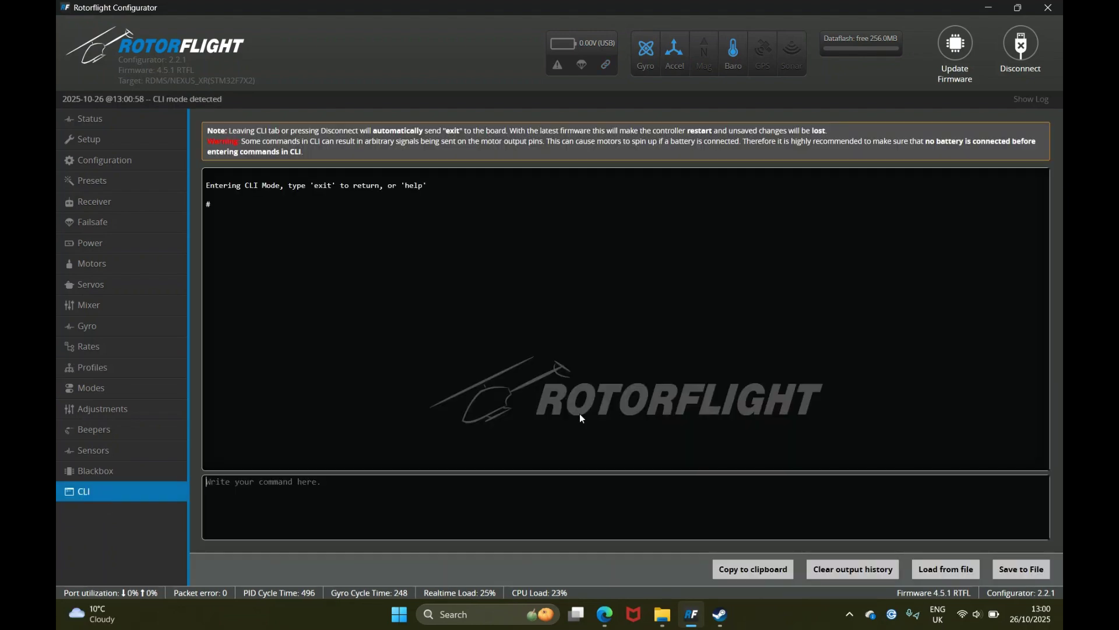
{"action": "left_click", "coordinate": [932, 575]}
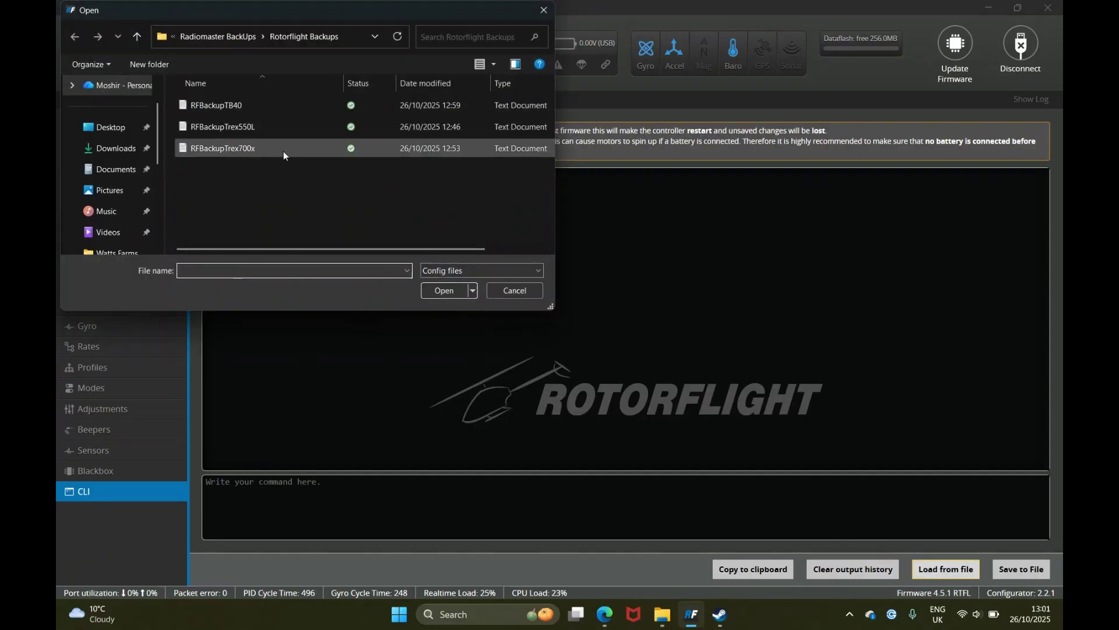
{"action": "left_click", "coordinate": [250, 107]}
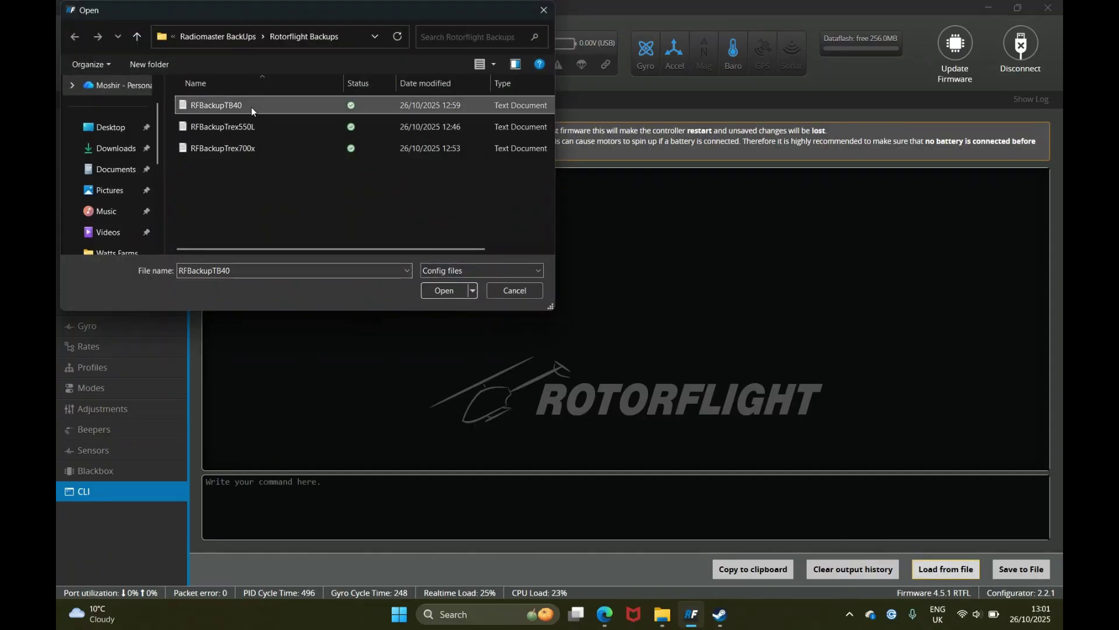
{"action": "left_click", "coordinate": [443, 291]}
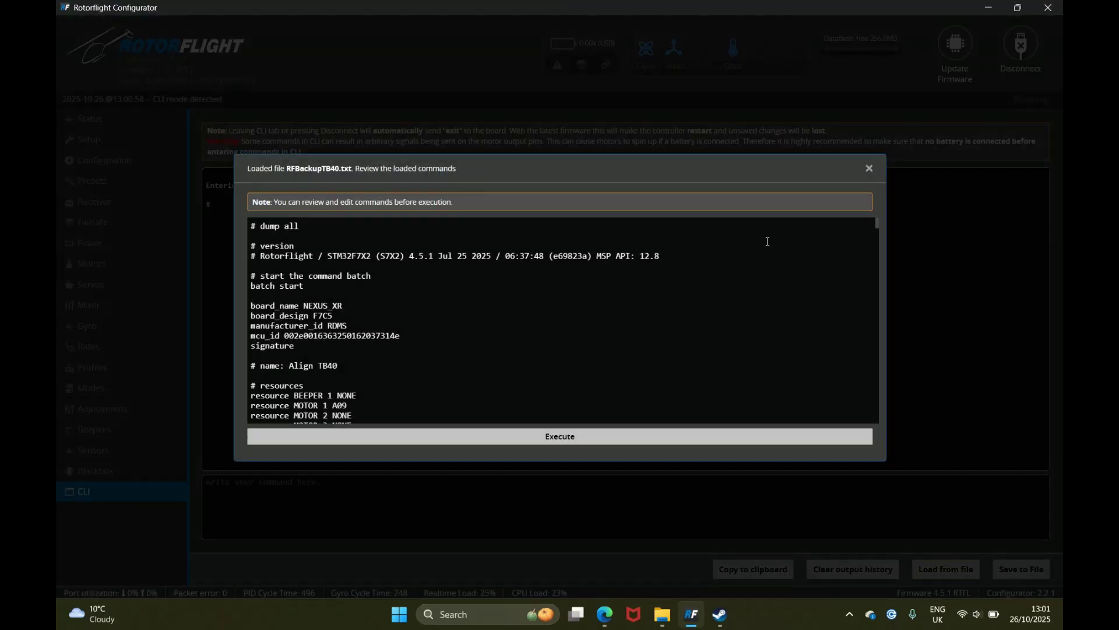
{"action": "left_click", "coordinate": [556, 443]}
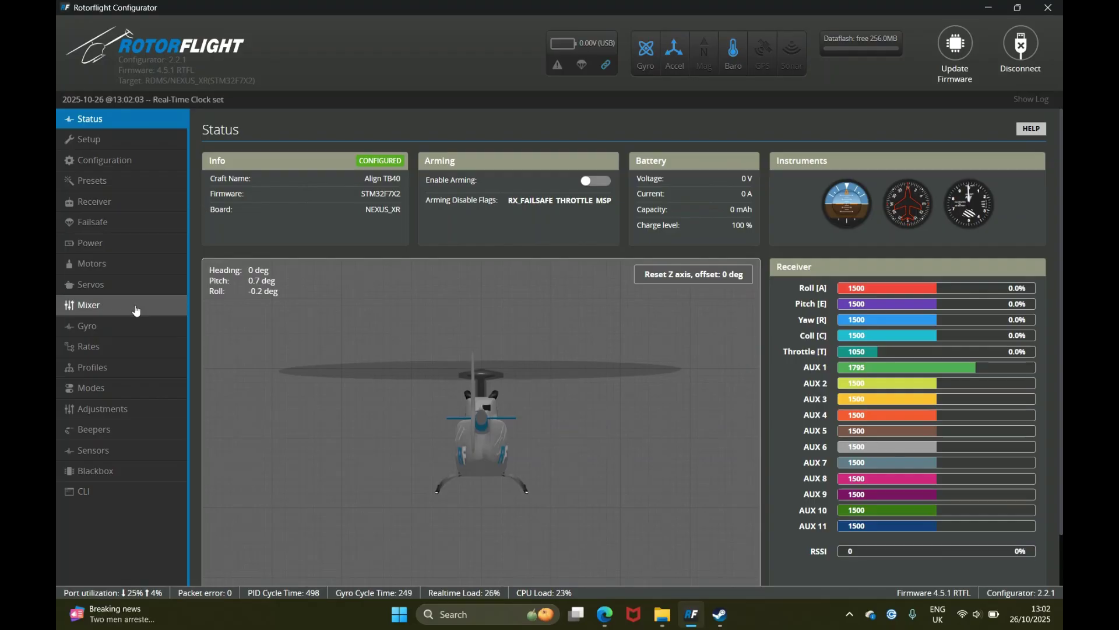
{"action": "left_click", "coordinate": [129, 369]}
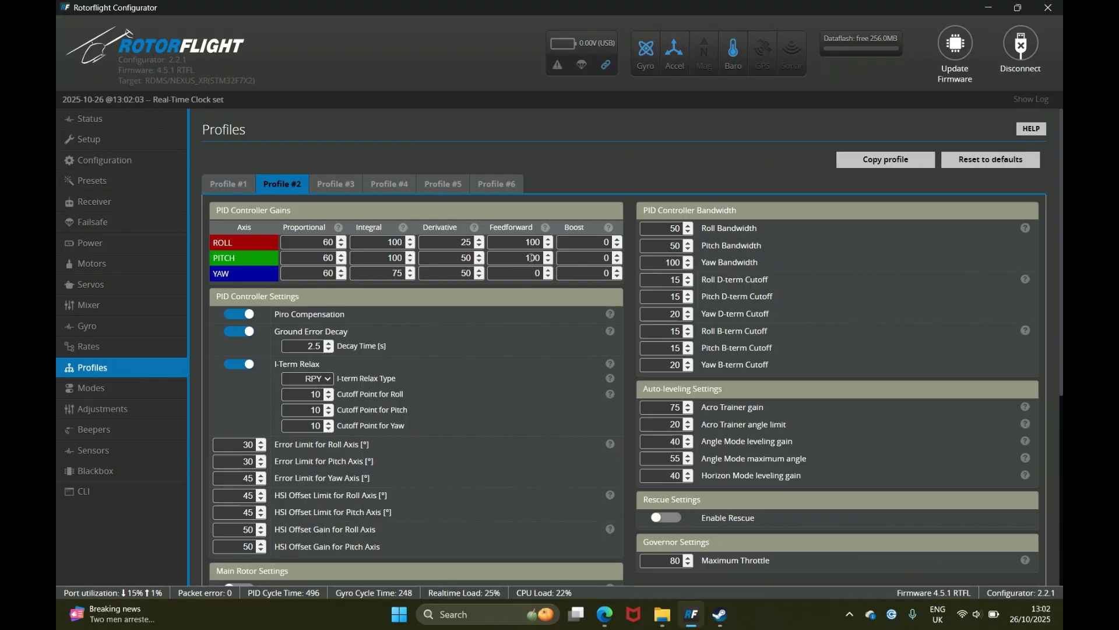